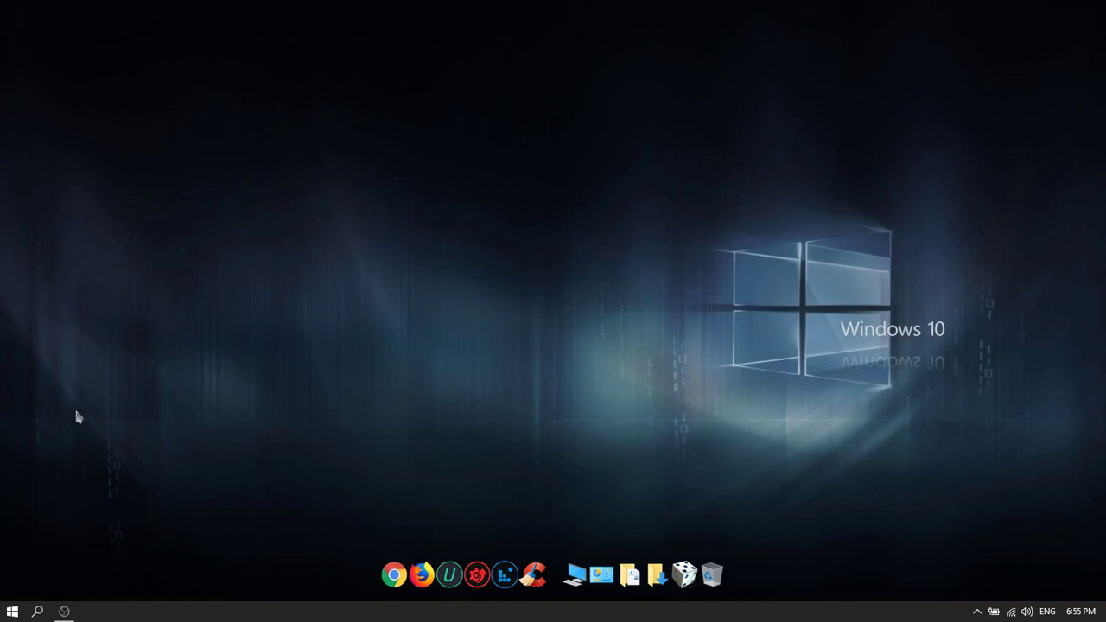
Step: Search Windows for regedit and launch the Registry Editor
click(40, 609)
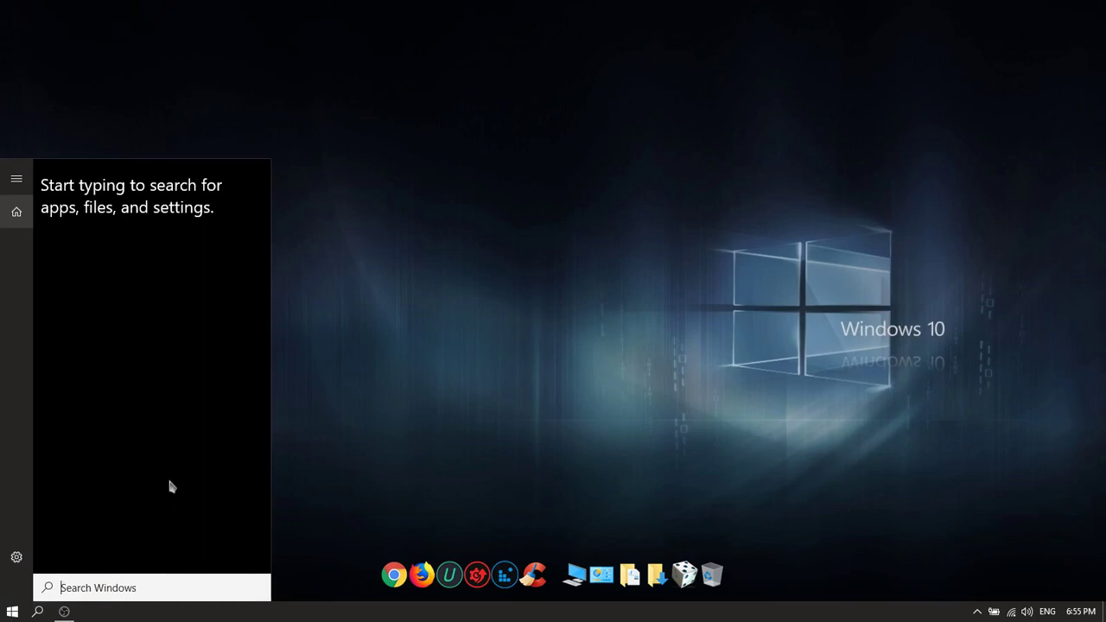
text(reg)
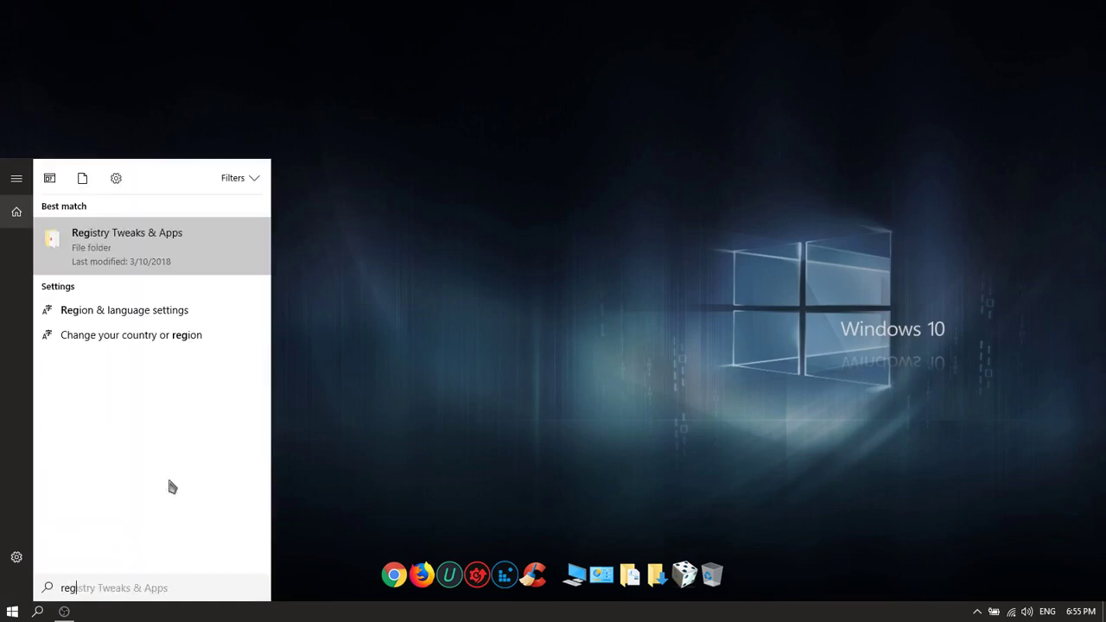
text(edit)
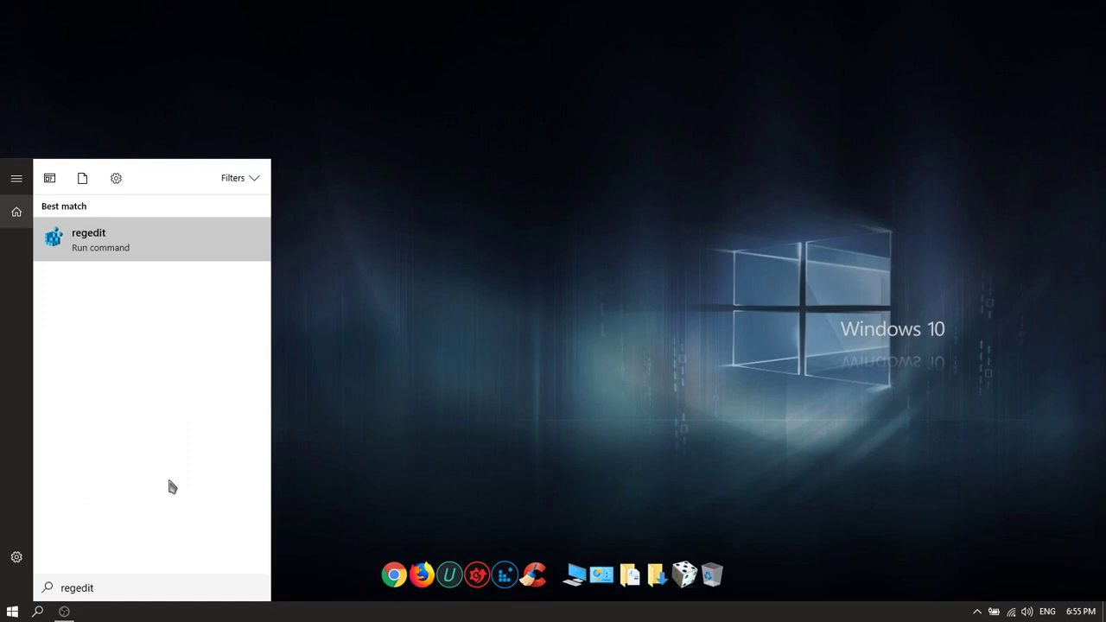
key(Return)
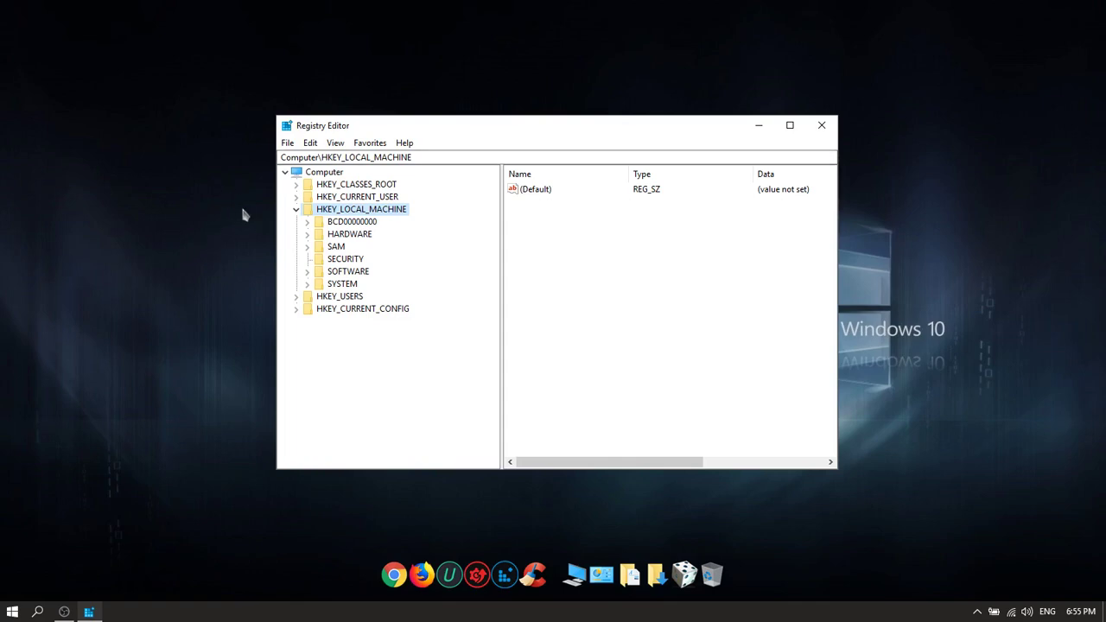
Step: Export the HKEY_LOCAL_MACHINE branch to the Documents folder as a registration file named backup
click(311, 144)
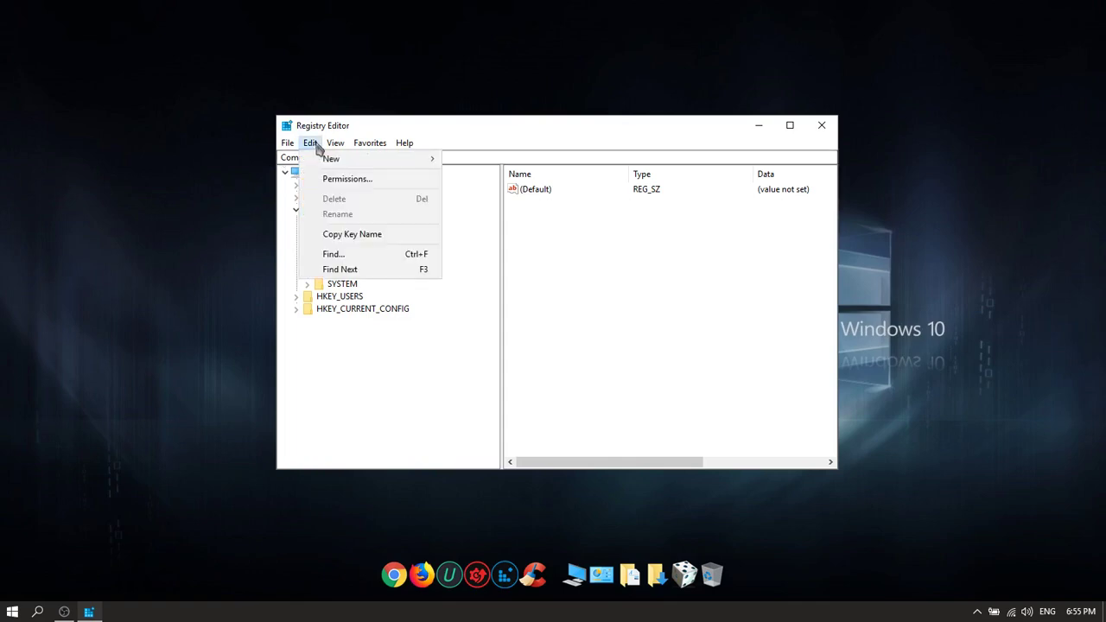
click(309, 143)
click(288, 144)
click(291, 144)
click(290, 144)
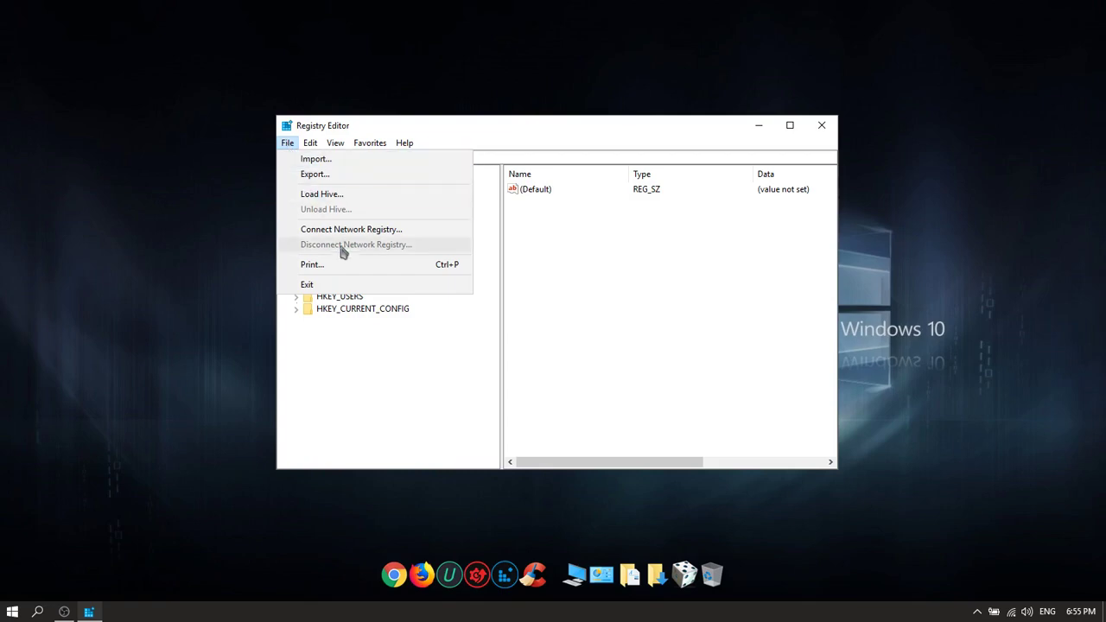
click(333, 176)
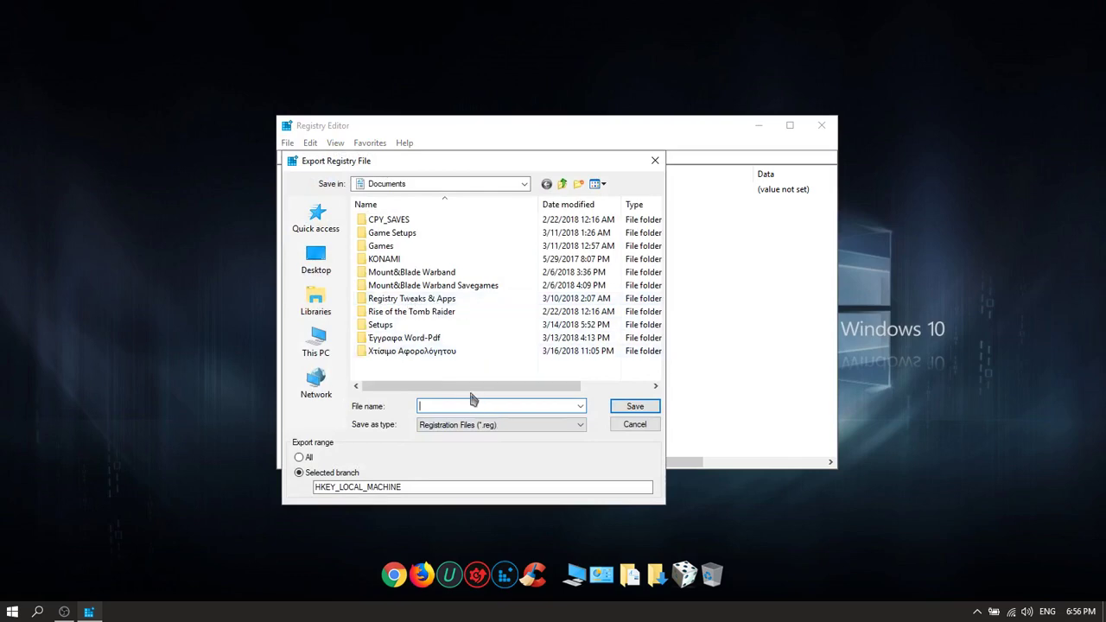
text(backup)
click(635, 406)
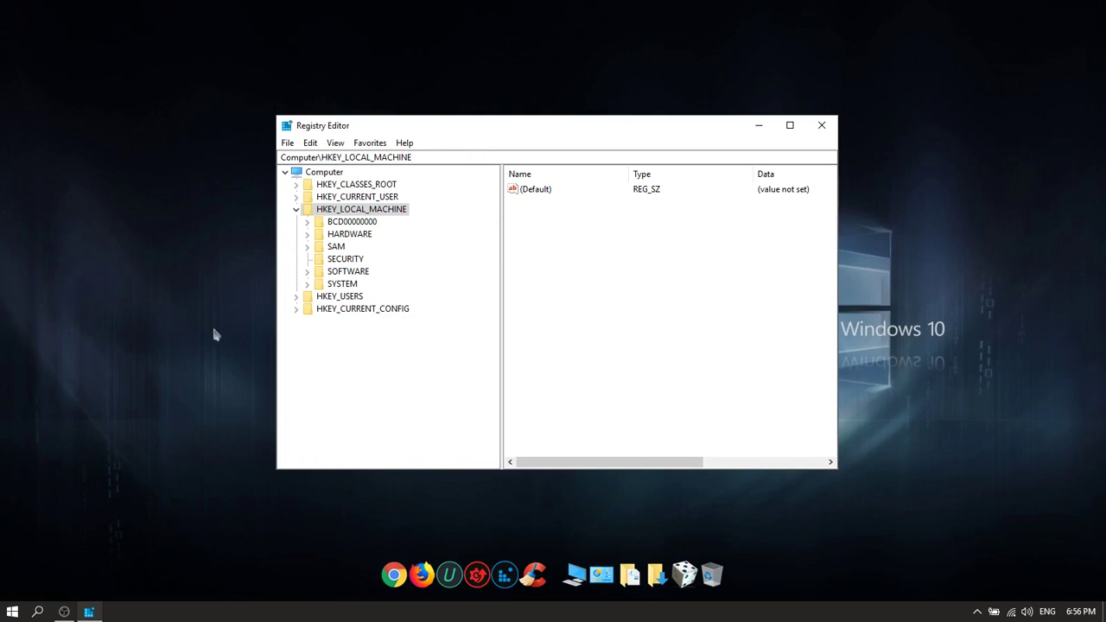
mouse_move(89, 612)
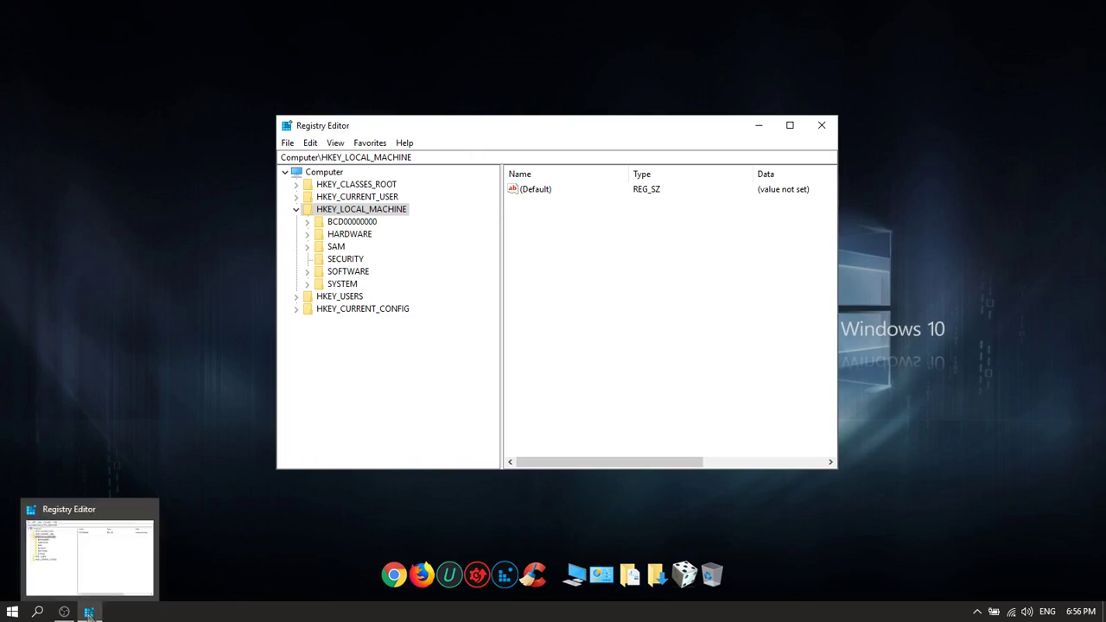
click(363, 209)
click(347, 222)
click(351, 210)
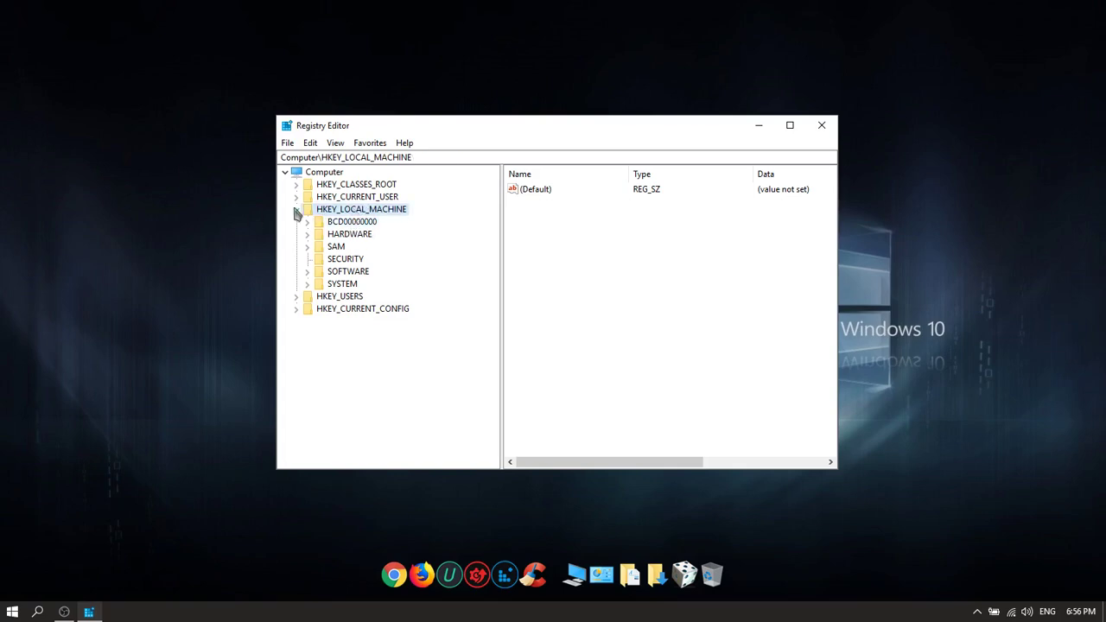
click(365, 223)
click(367, 209)
Step: Expand the registry tree under HKEY_LOCAL_MACHINE through SOFTWARE and Policies to the Microsoft key's subkeys
click(347, 274)
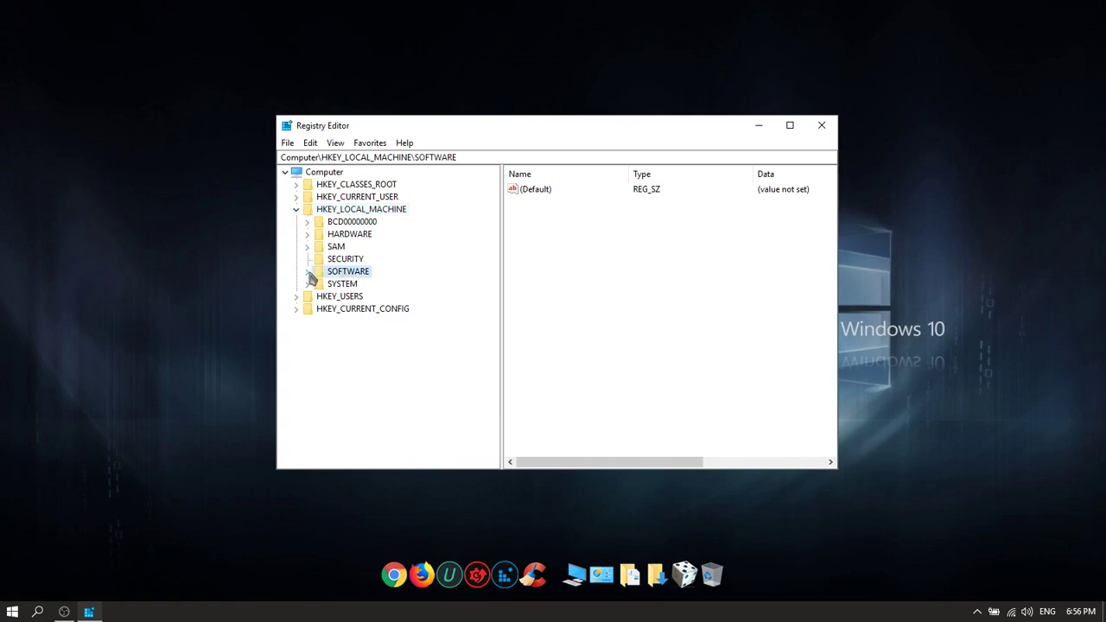
click(308, 271)
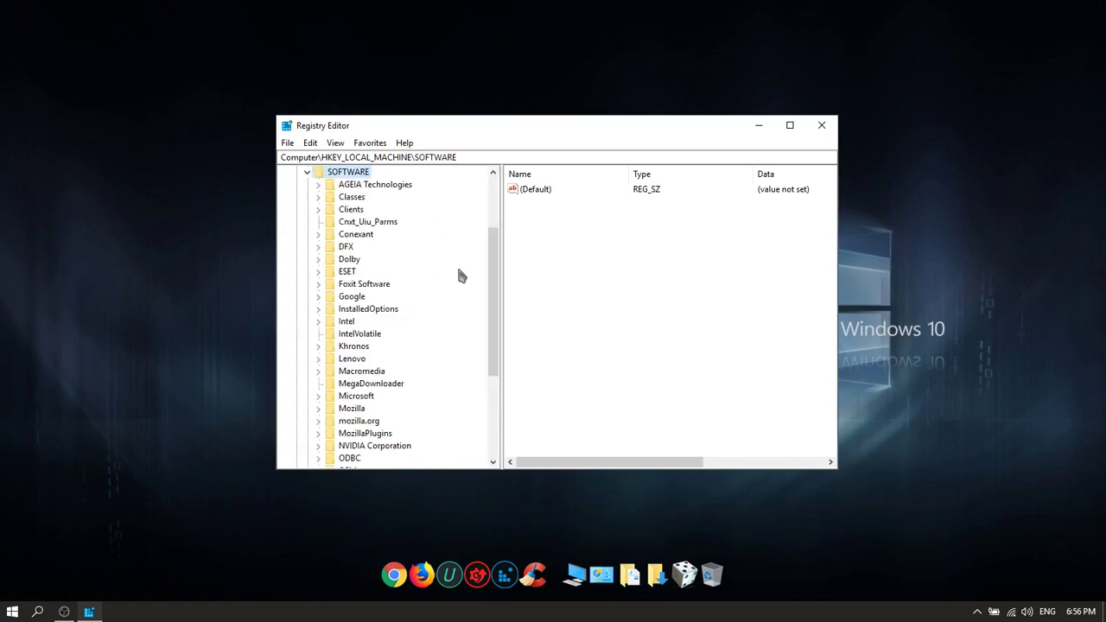
drag(495, 286, 497, 363)
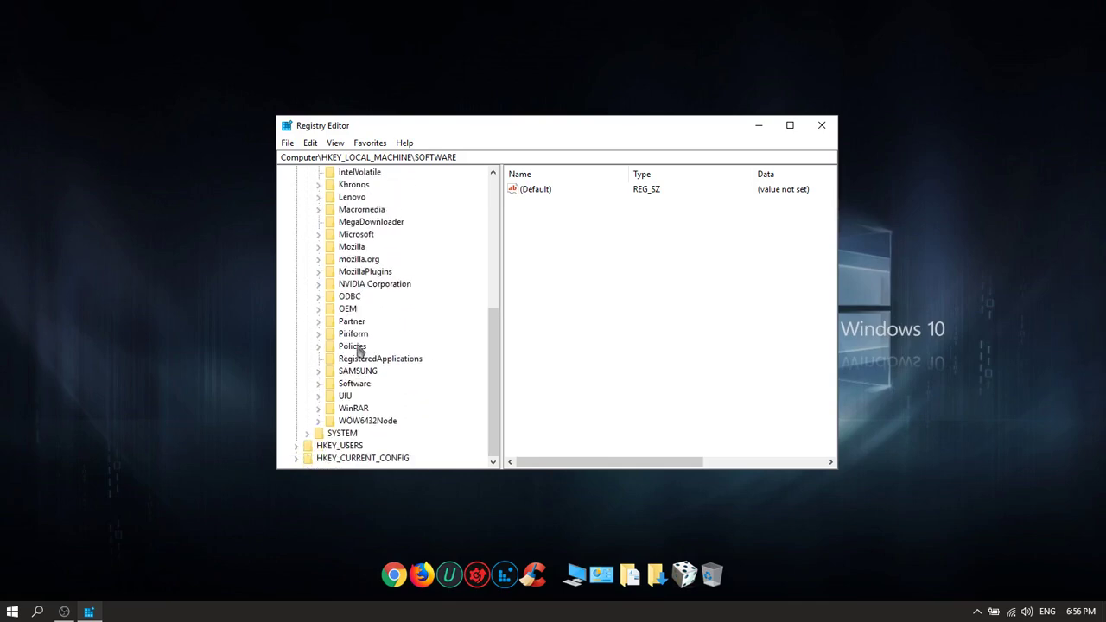
click(318, 346)
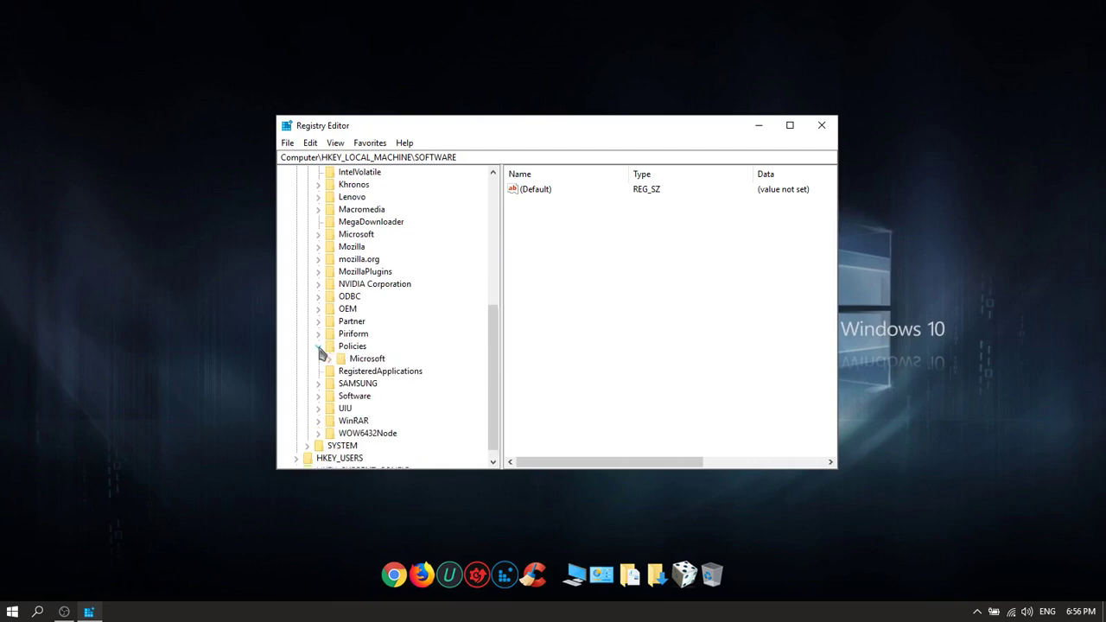
click(376, 361)
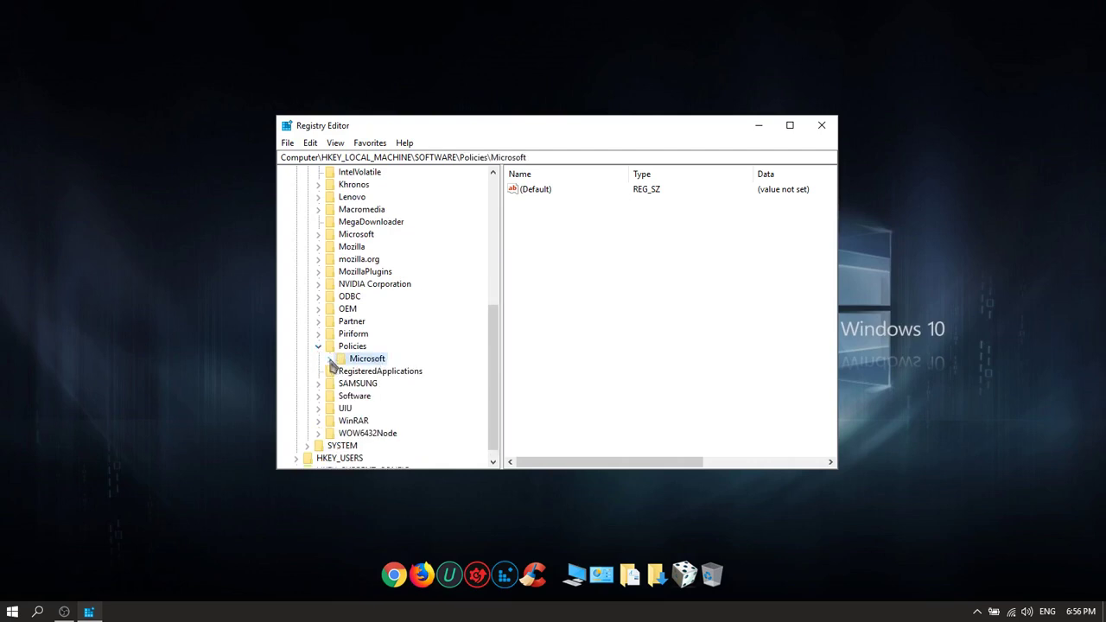
click(330, 360)
Step: Expand the Windows key under Policies\Microsoft and its WcmSvc key
drag(493, 350, 493, 373)
click(371, 347)
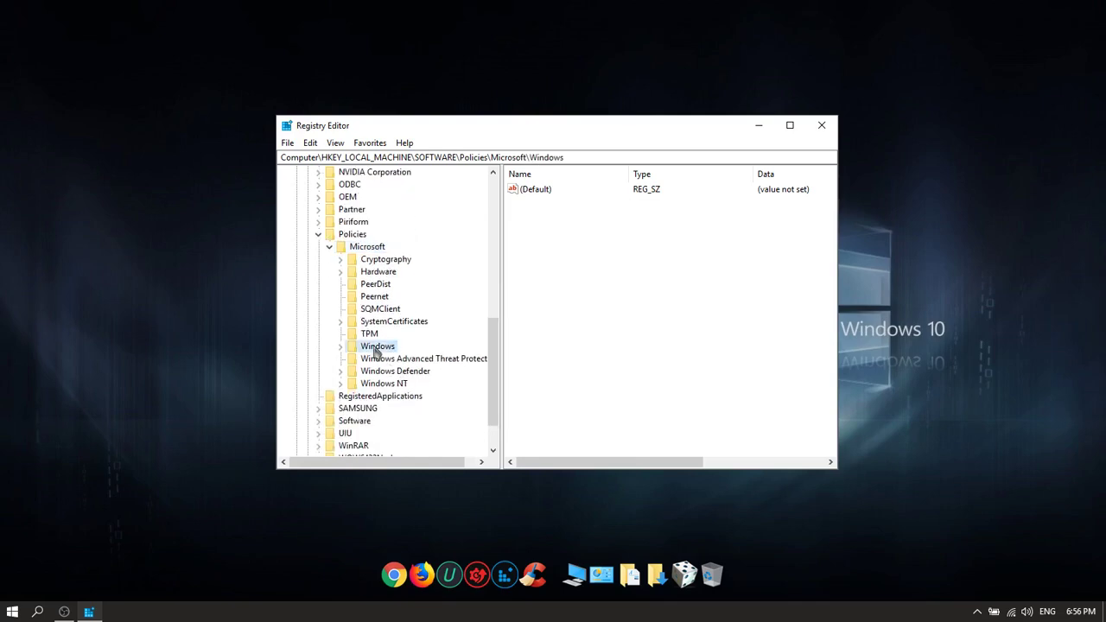
click(341, 349)
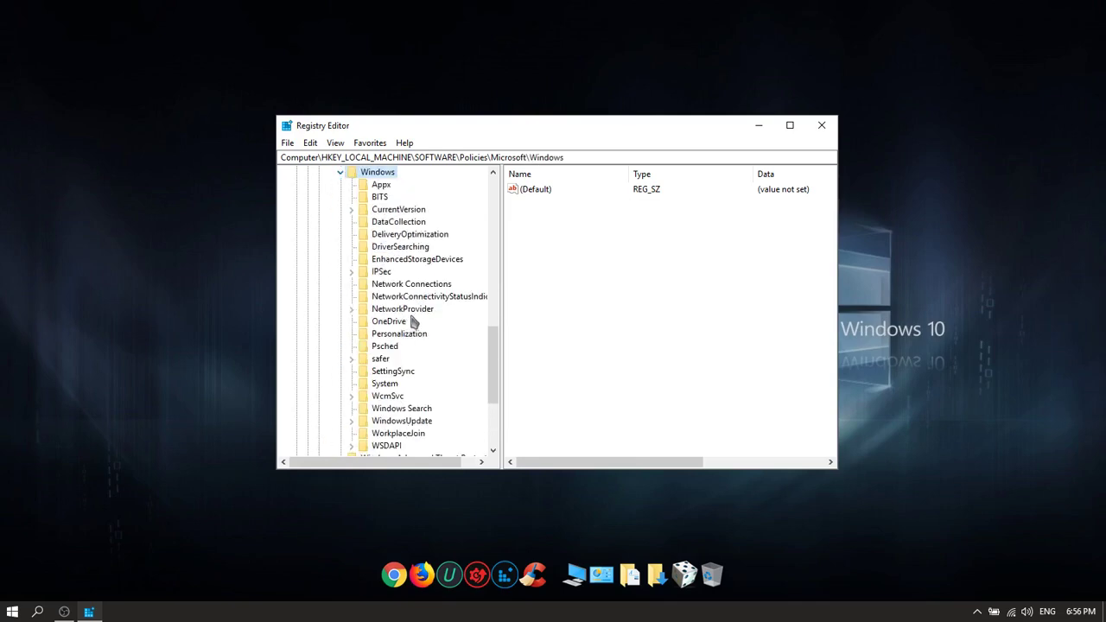
scroll(493, 349, down, 2)
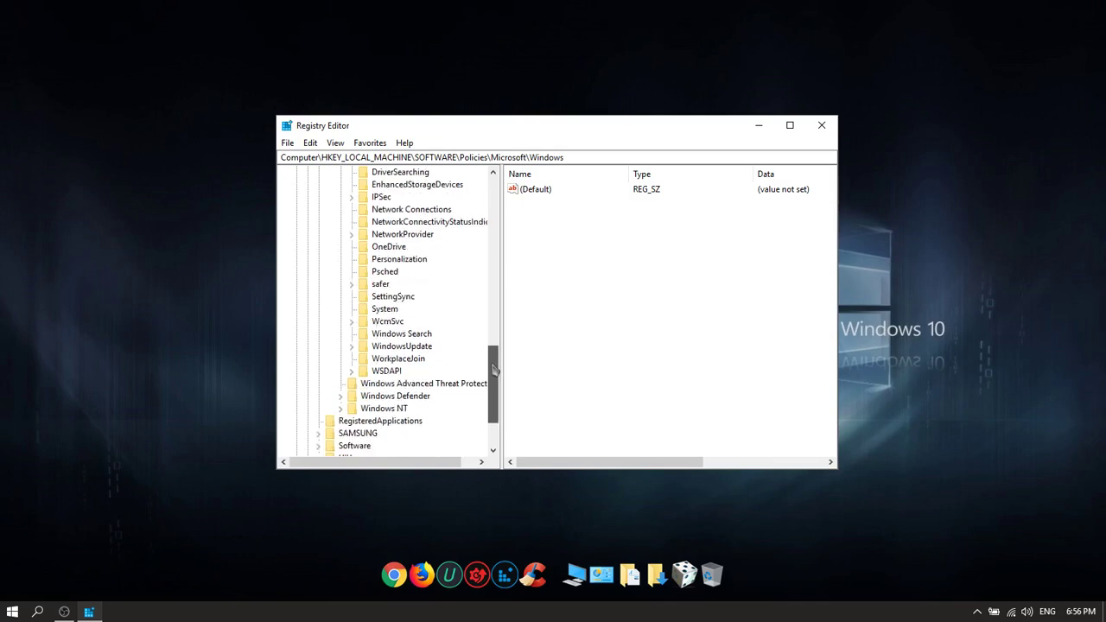
click(388, 324)
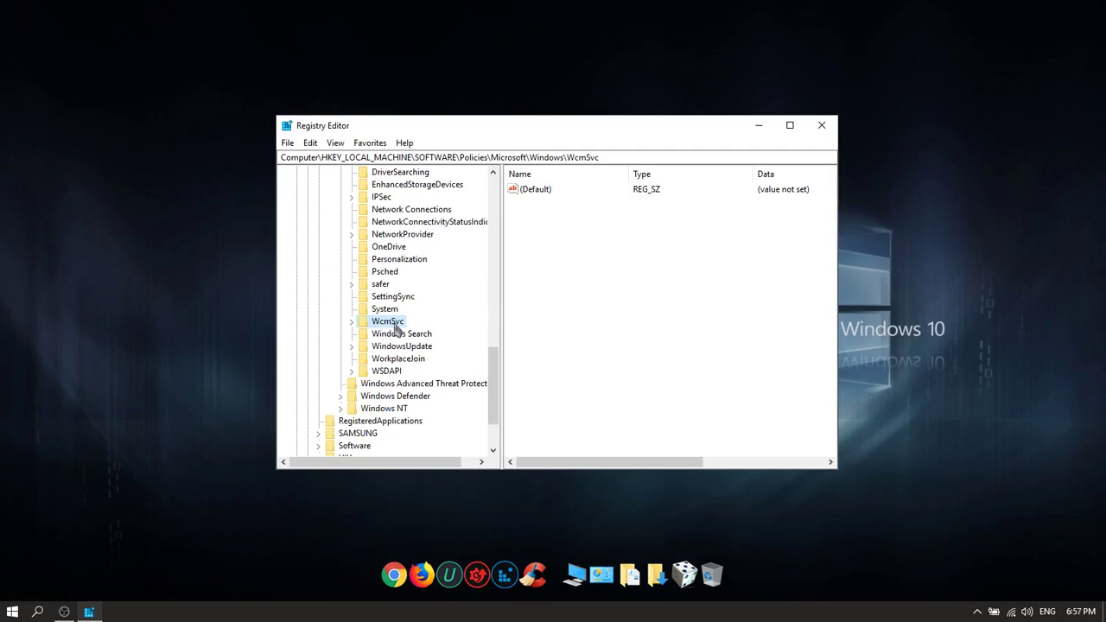
click(350, 322)
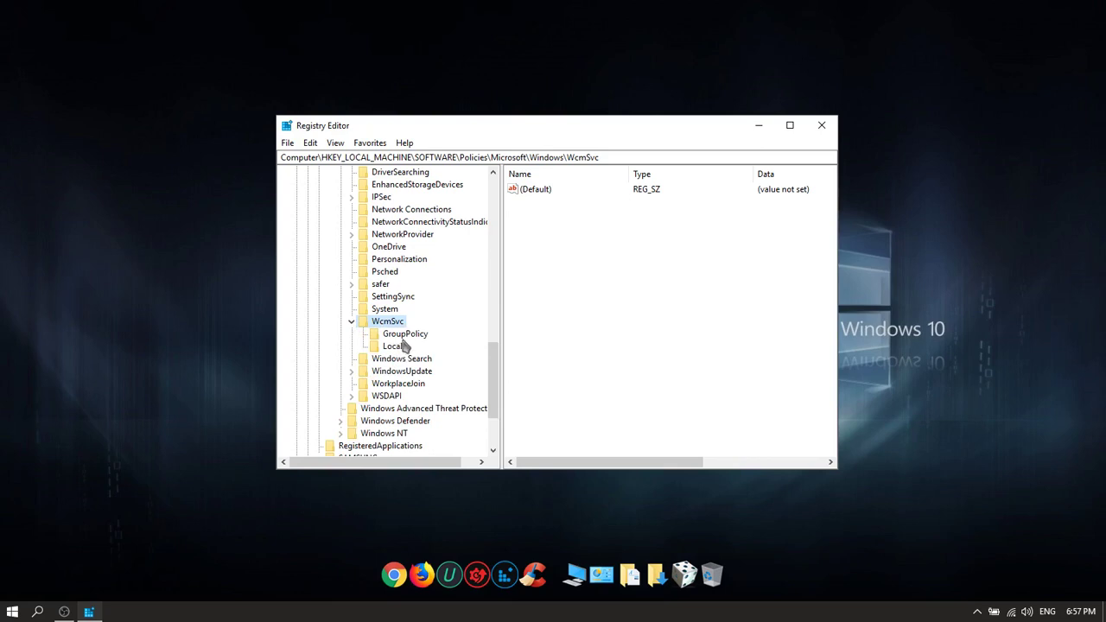
Step: Examine the values stored in the Local and GroupPolicy subkeys of WcmSvc
click(393, 347)
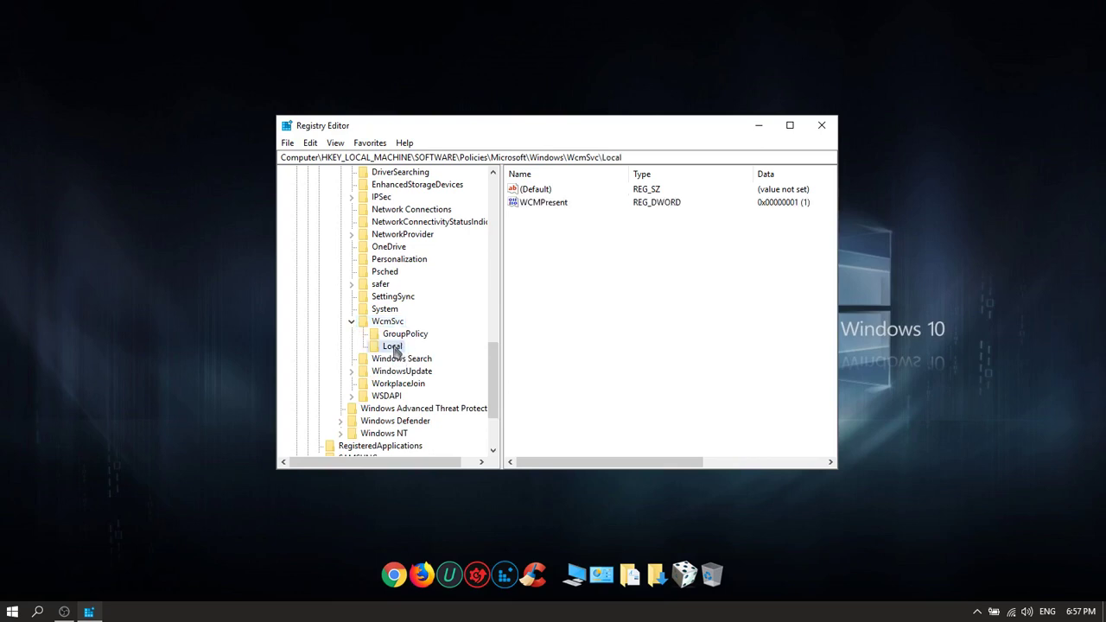
click(402, 335)
click(396, 347)
click(402, 335)
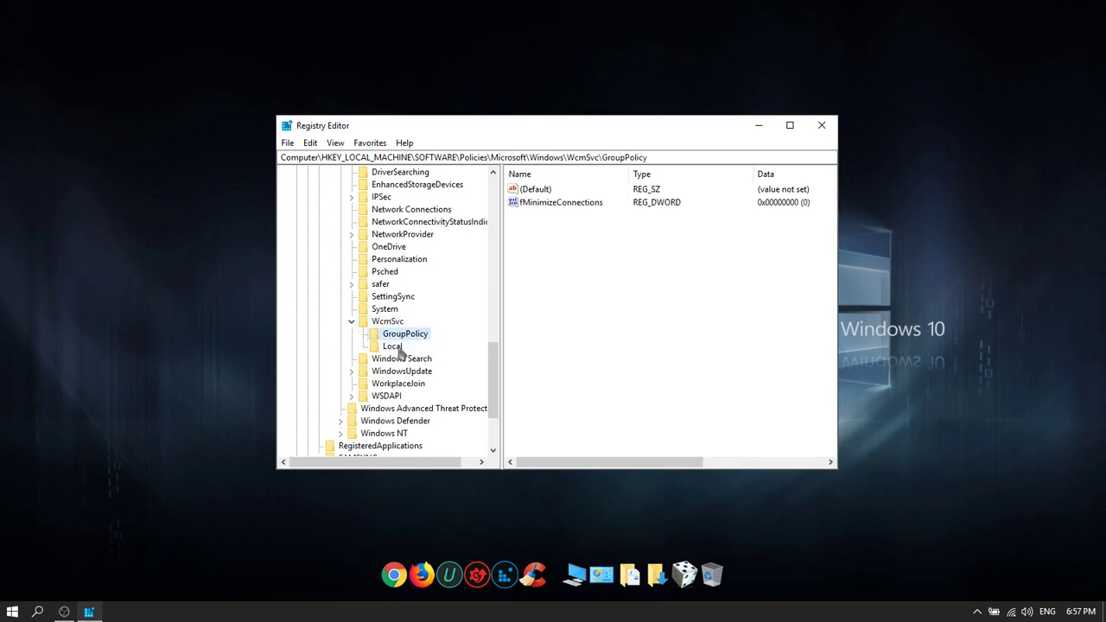
click(395, 347)
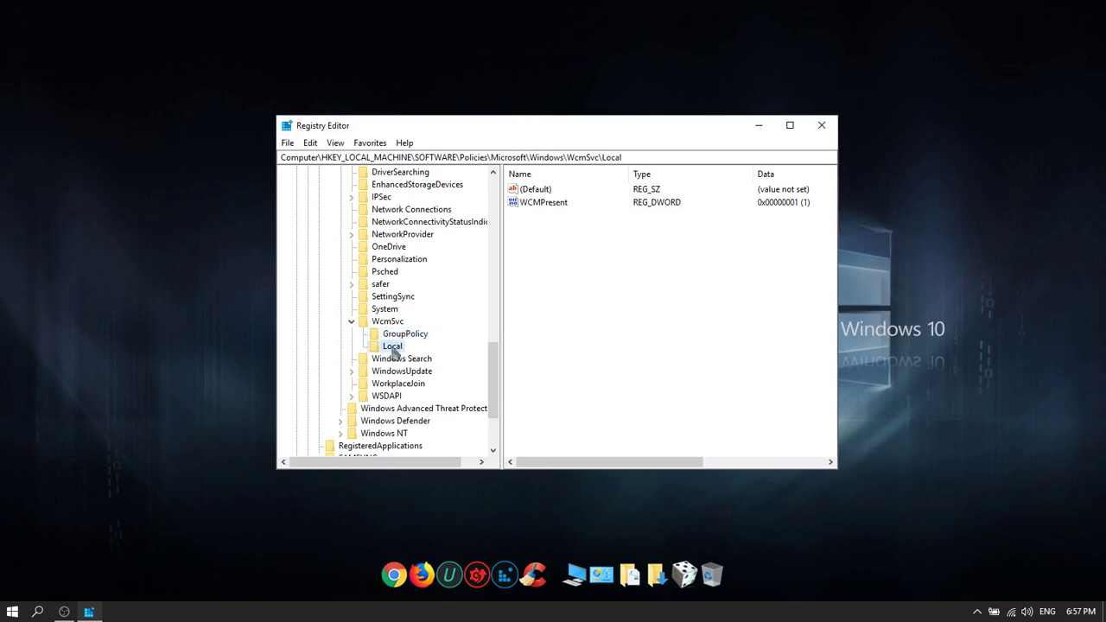
click(411, 338)
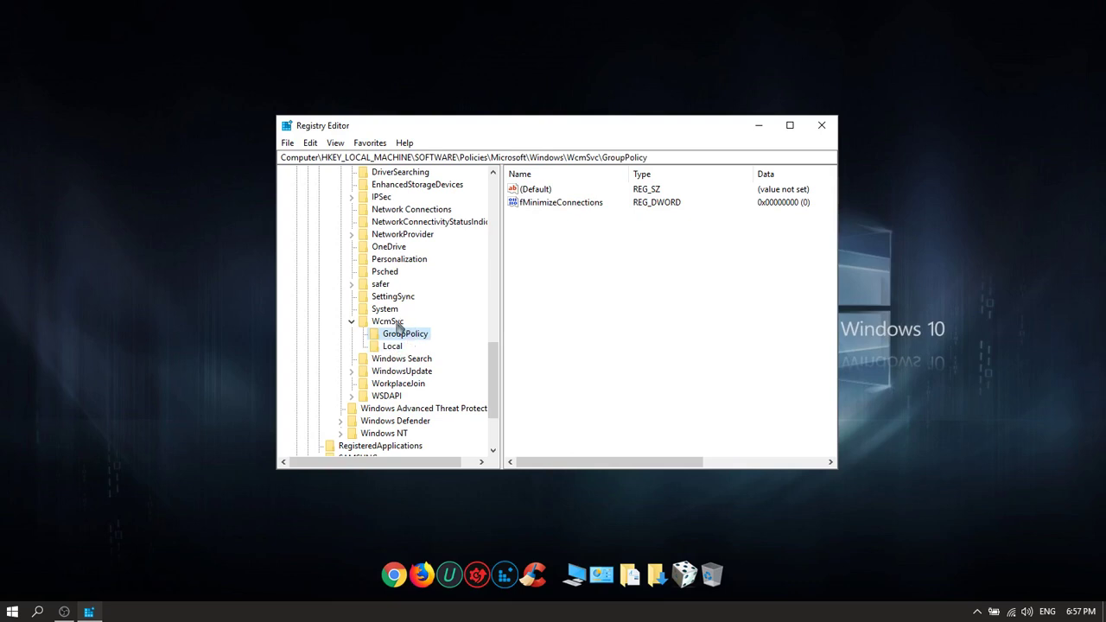
Step: Create a new subkey under WcmSvc, keeping its default name
click(393, 323)
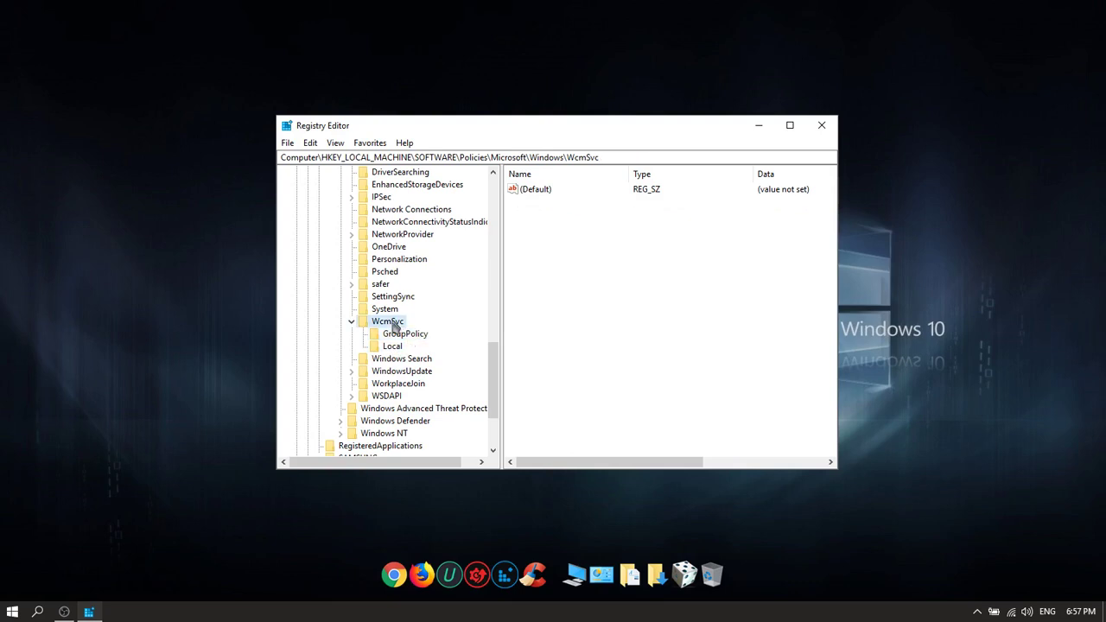
right_click(394, 326)
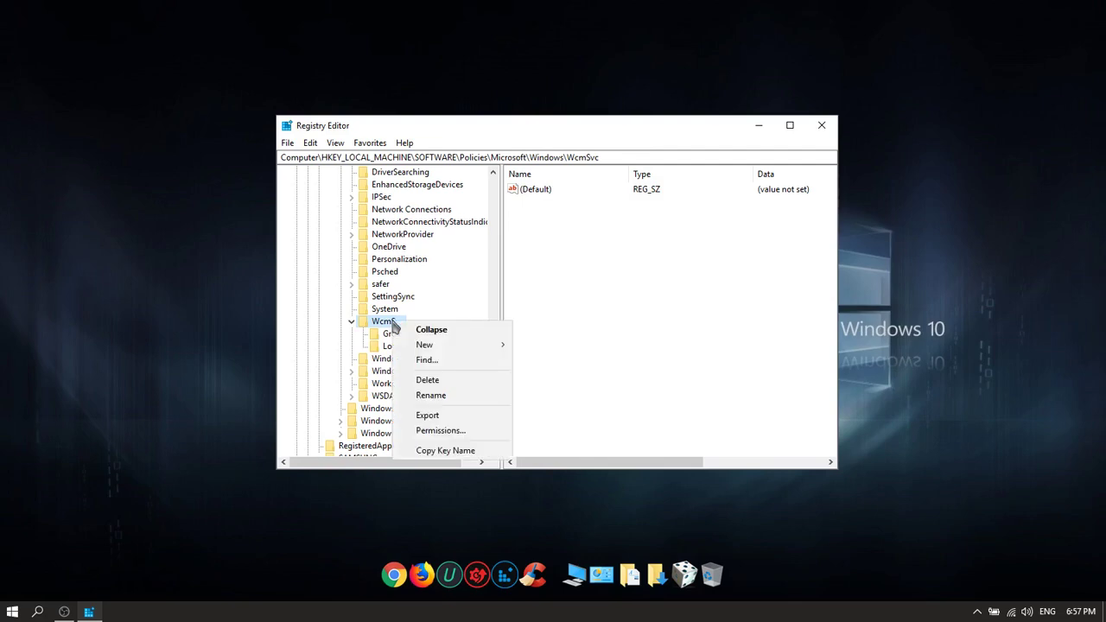
mouse_move(447, 348)
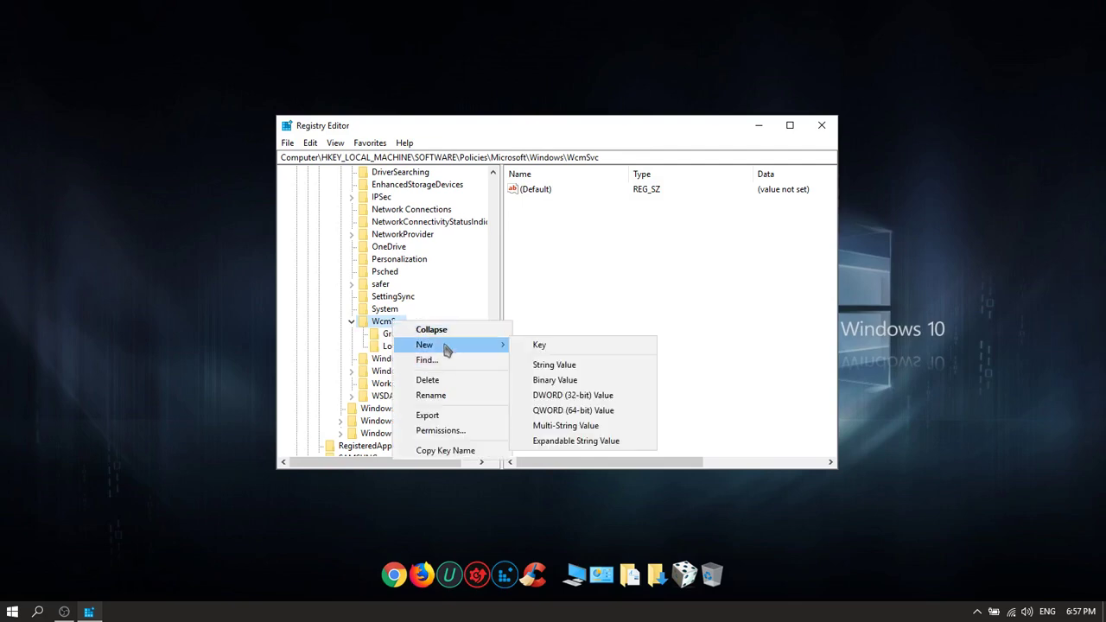
click(562, 350)
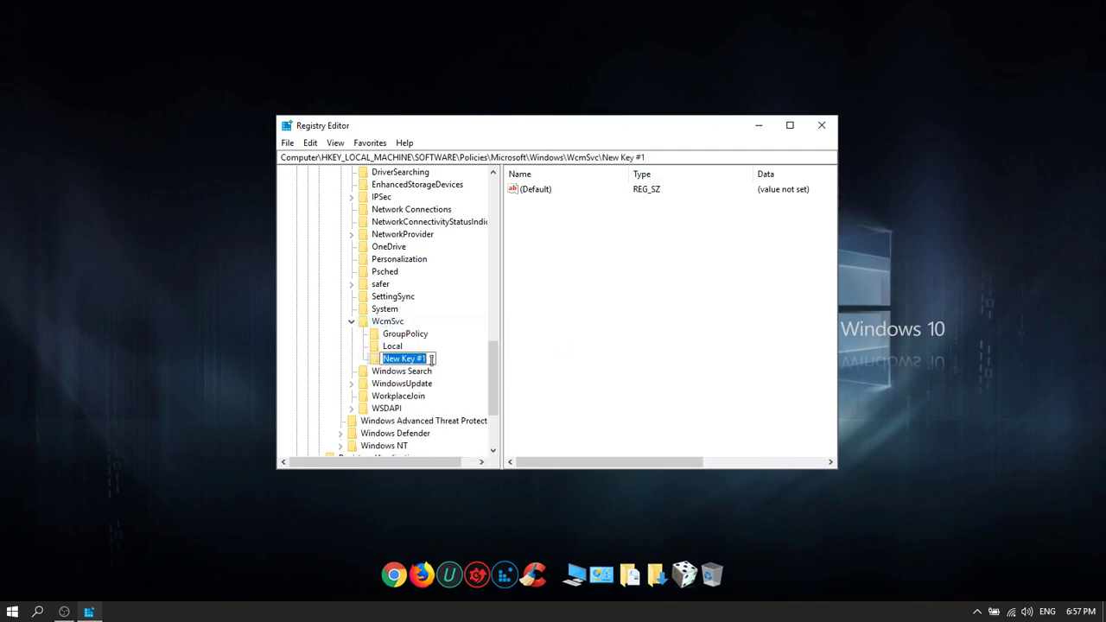
key(BackSpace)
key(Return)
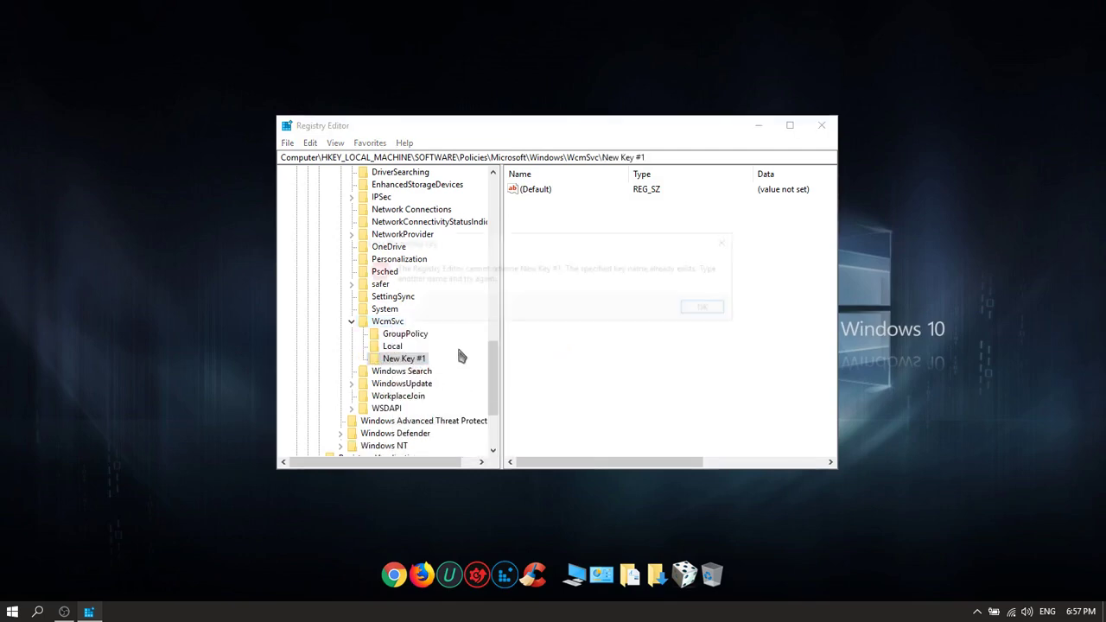
click(710, 308)
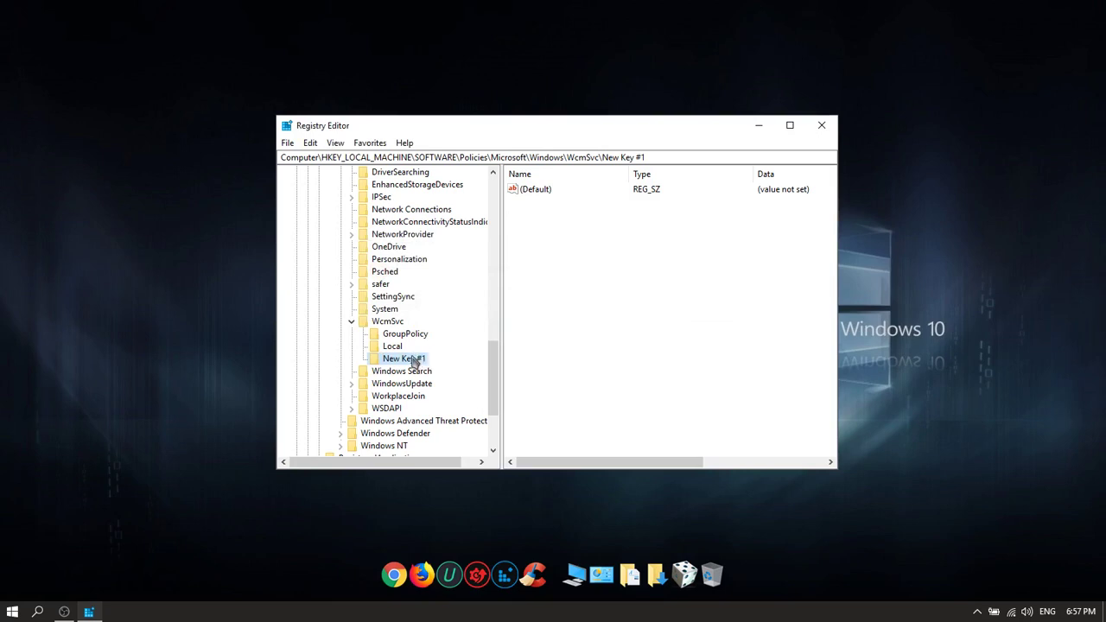
Step: Delete the newly added subkey from WcmSvc
right_click(412, 357)
click(444, 414)
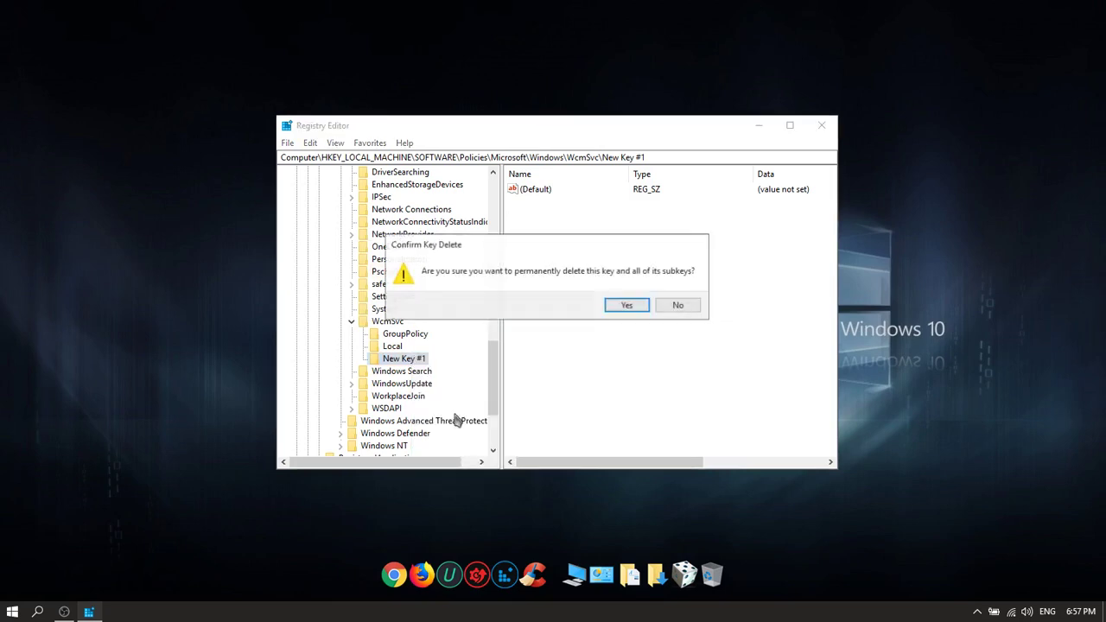
click(625, 307)
Step: Add a new DWORD (32-bit) value to the GroupPolicy key, keeping its default name
click(420, 337)
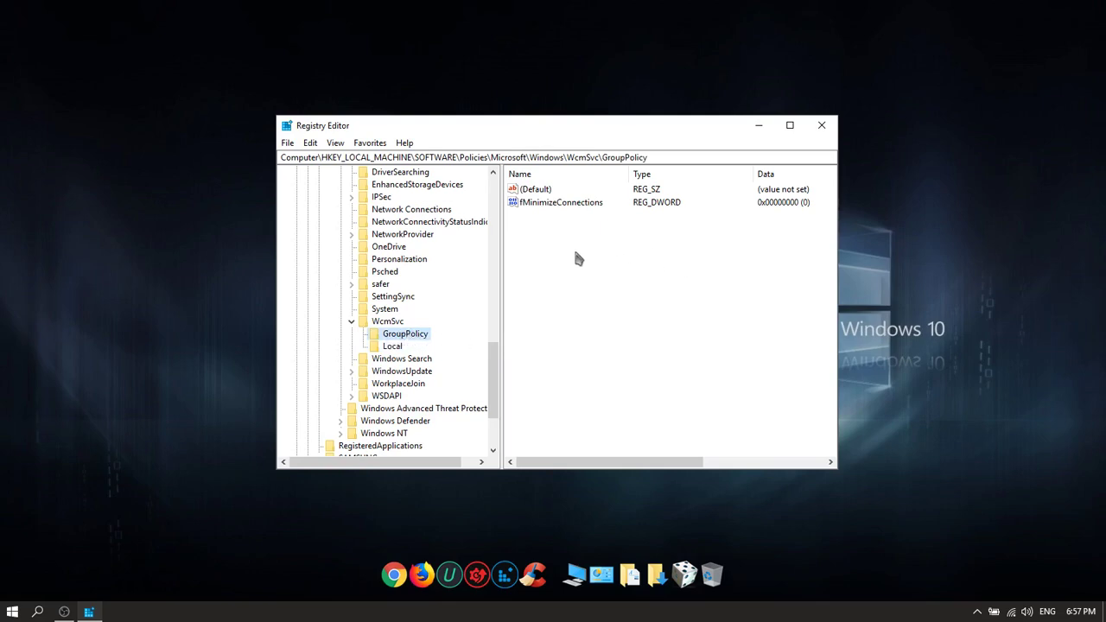
right_click(553, 230)
mouse_move(595, 244)
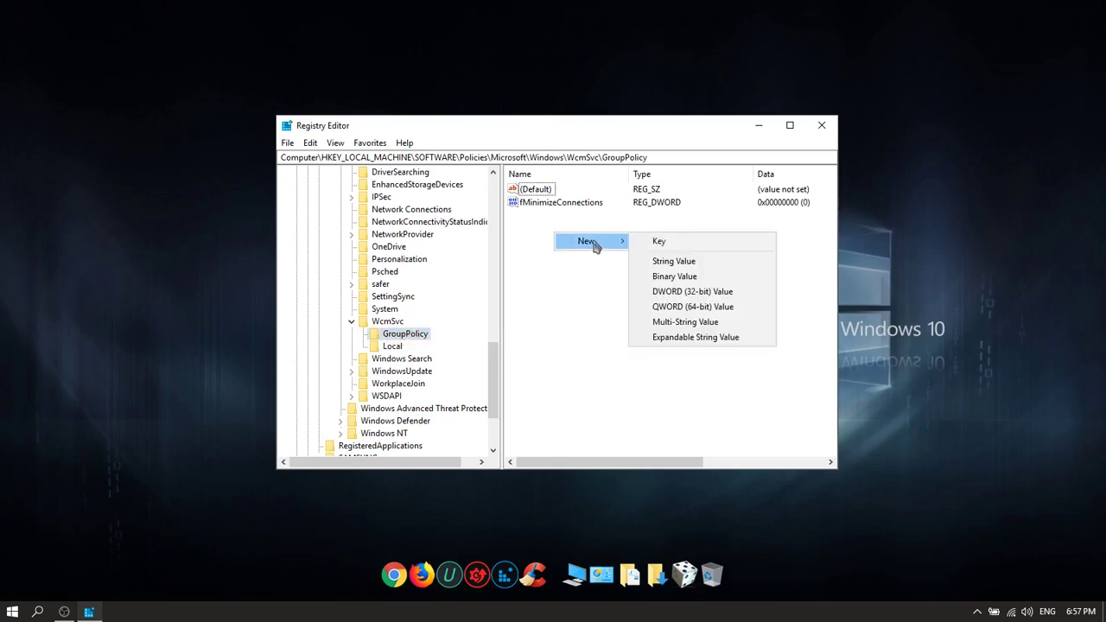
click(682, 292)
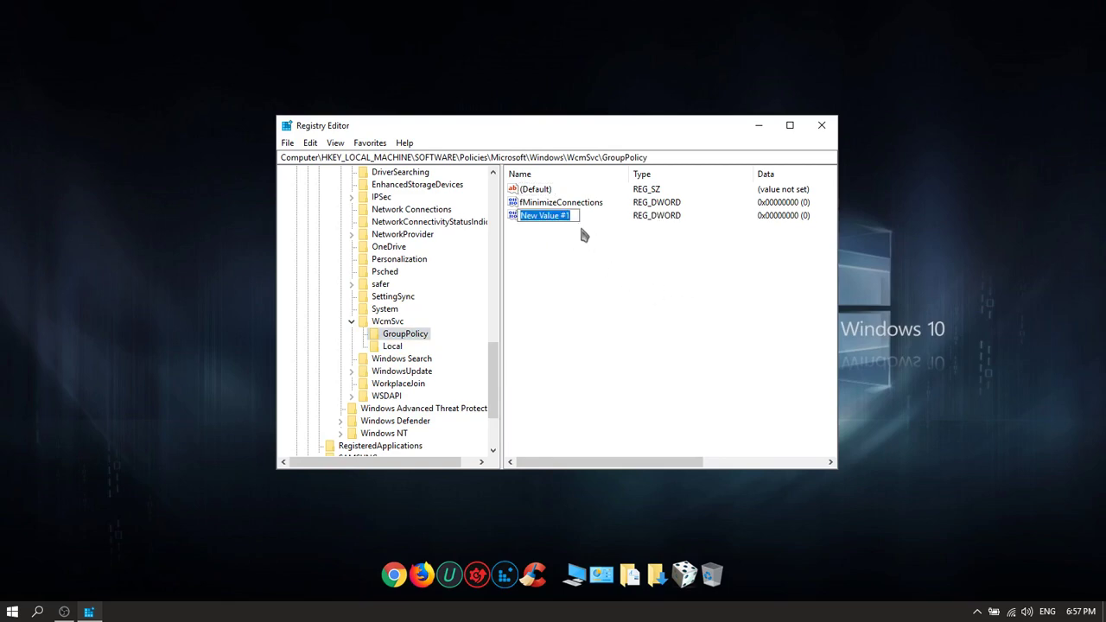
click(560, 204)
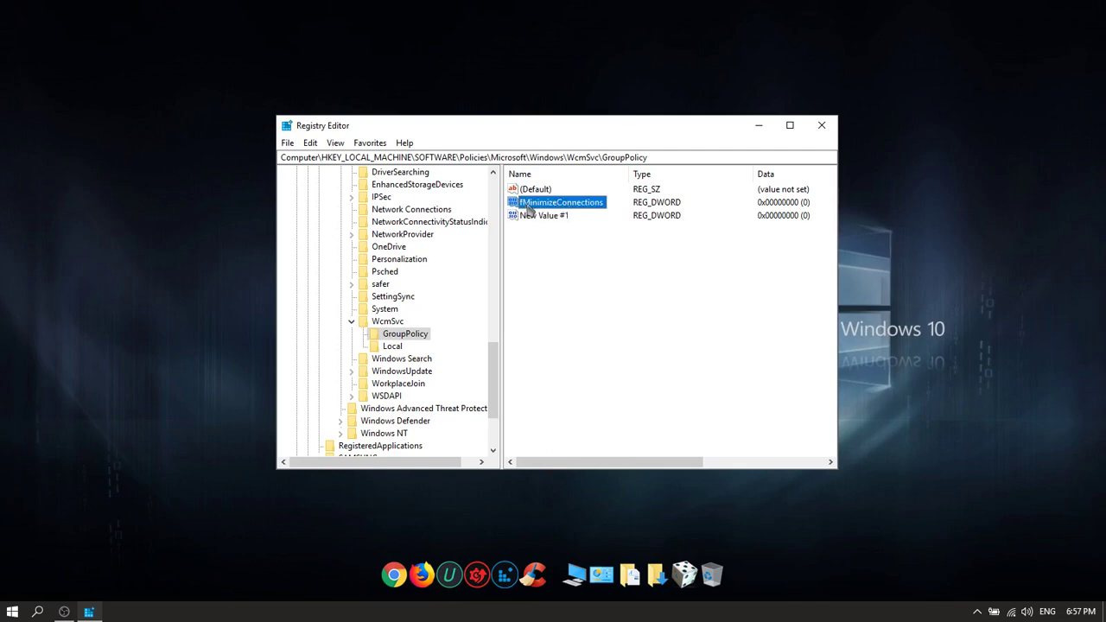
Step: Delete the extra DWORD value New Value #1 from the GroupPolicy key
right_click(558, 217)
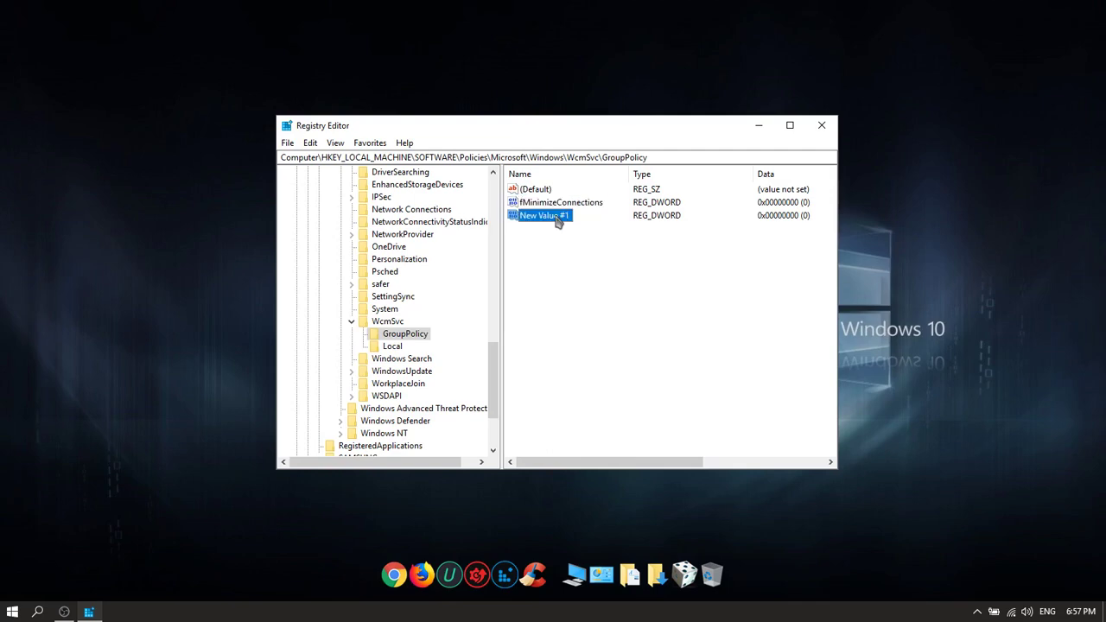
click(595, 260)
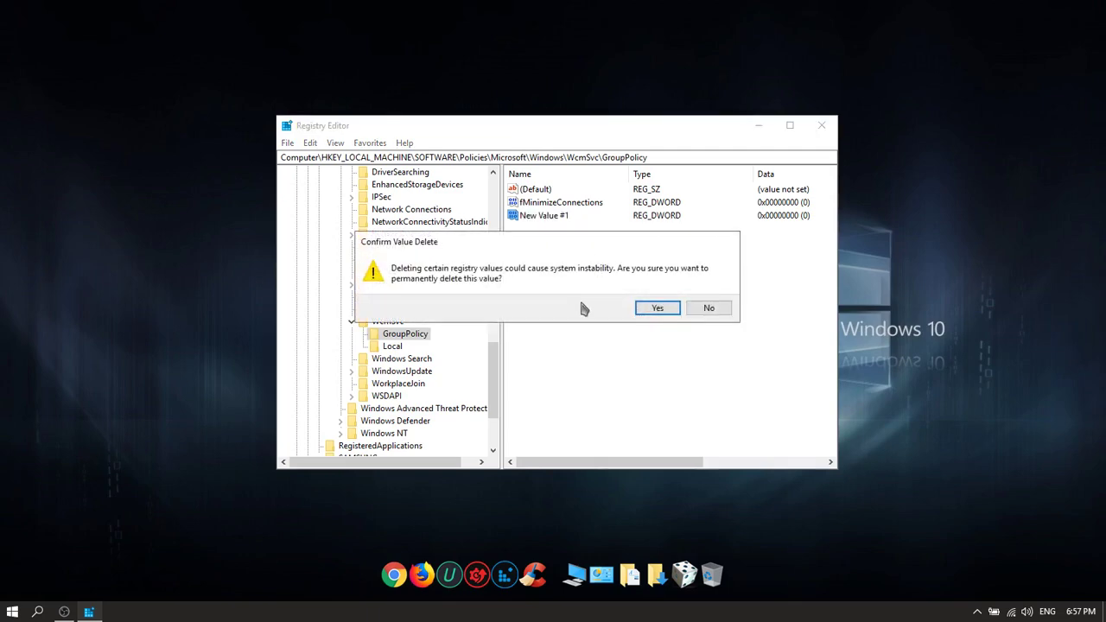
click(657, 310)
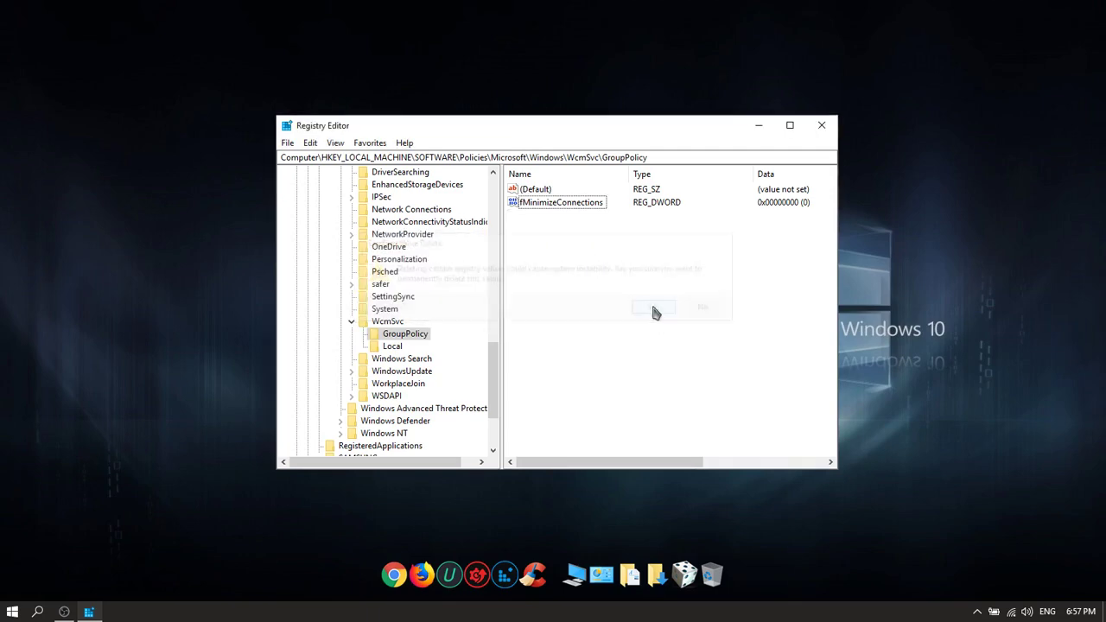
Step: Open the fMinimizeConnections DWORD for editing and accept 0 as its hexadecimal value data
double_click(570, 205)
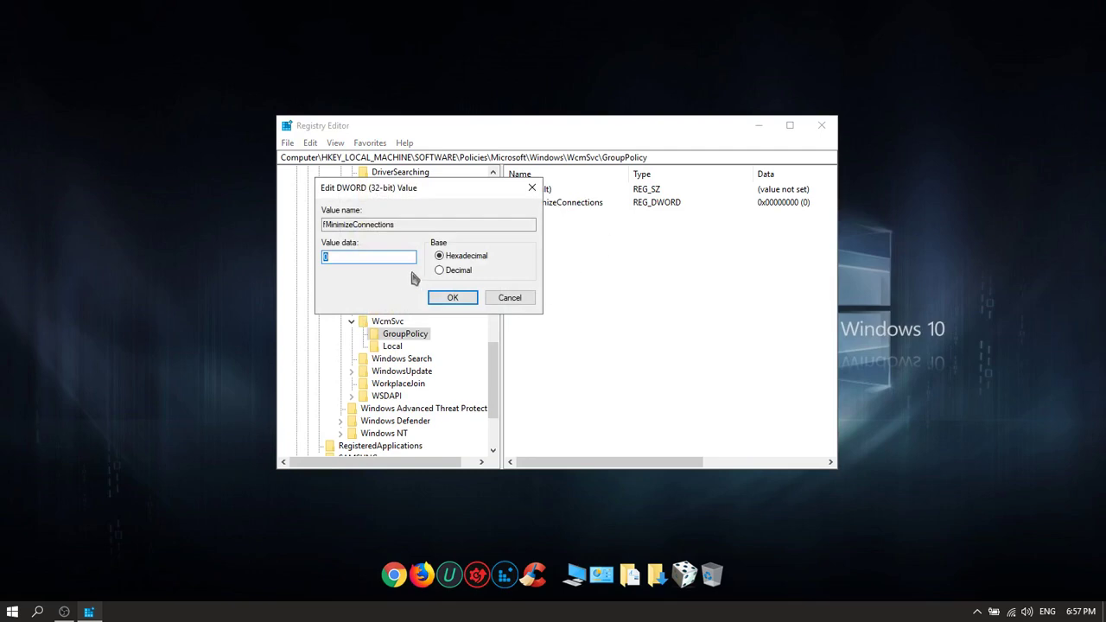
click(377, 259)
click(459, 297)
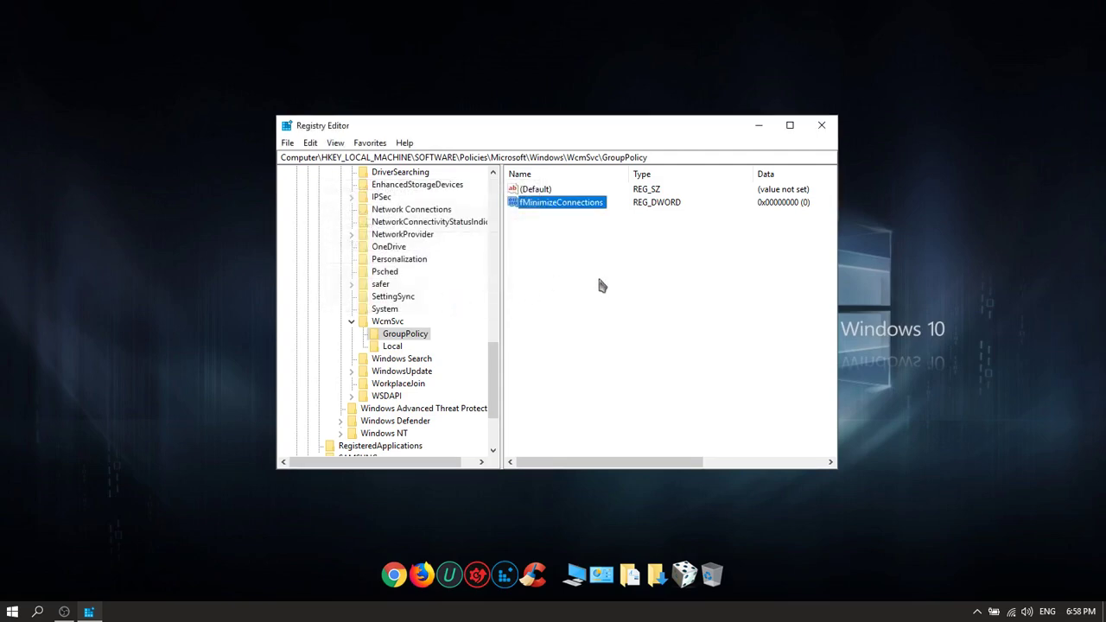
click(595, 257)
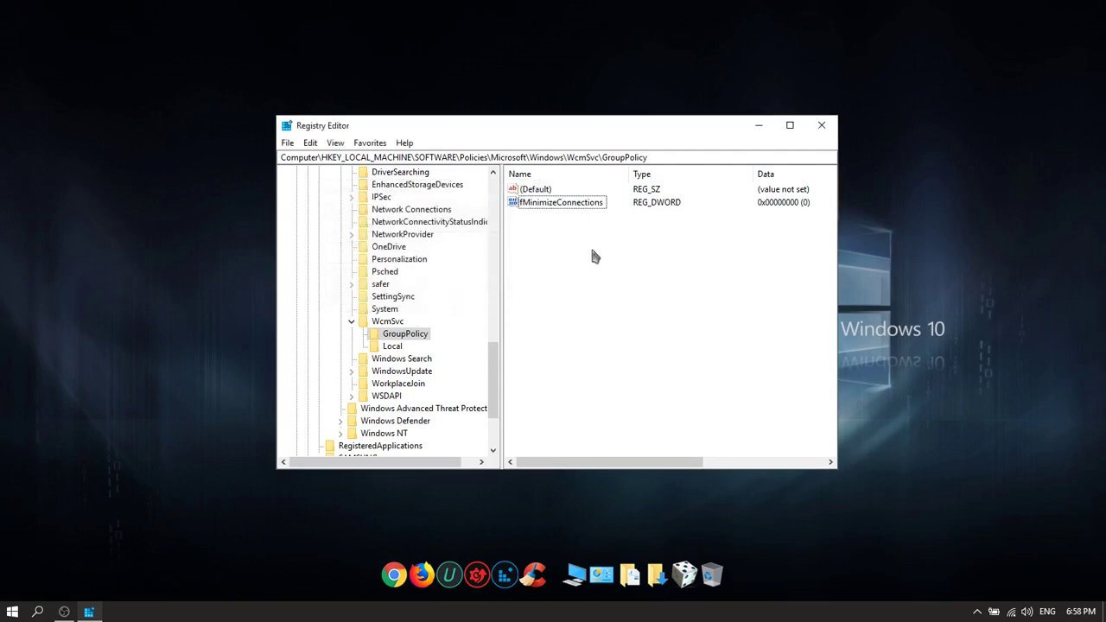
Step: Close the Registry Editor with the WcmSvc key collapsed, and refresh the desktop
click(352, 322)
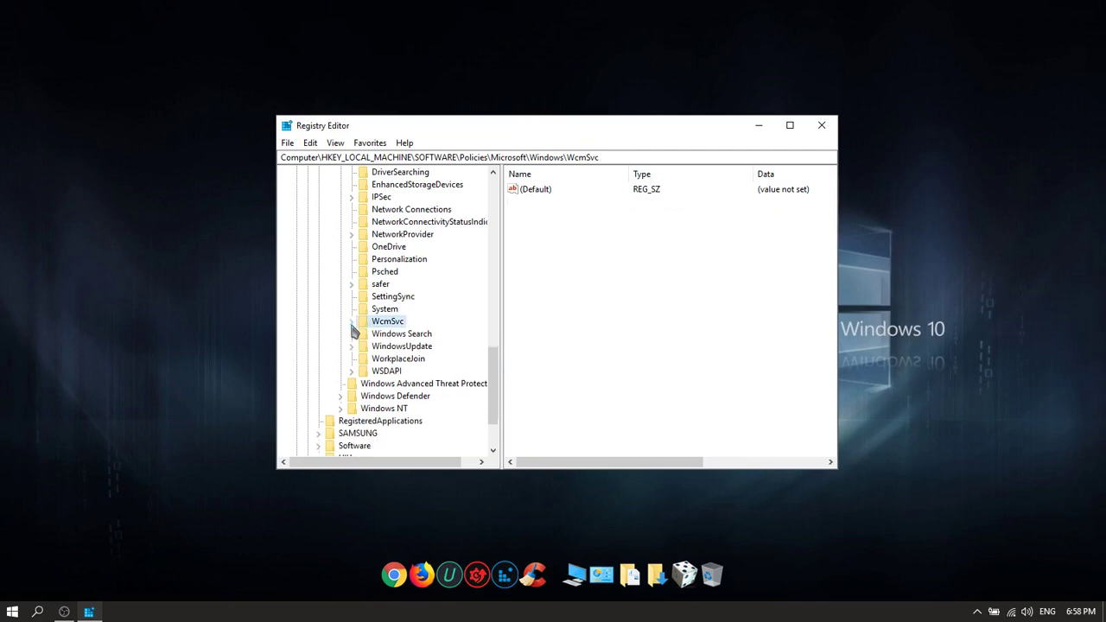
drag(494, 390, 504, 217)
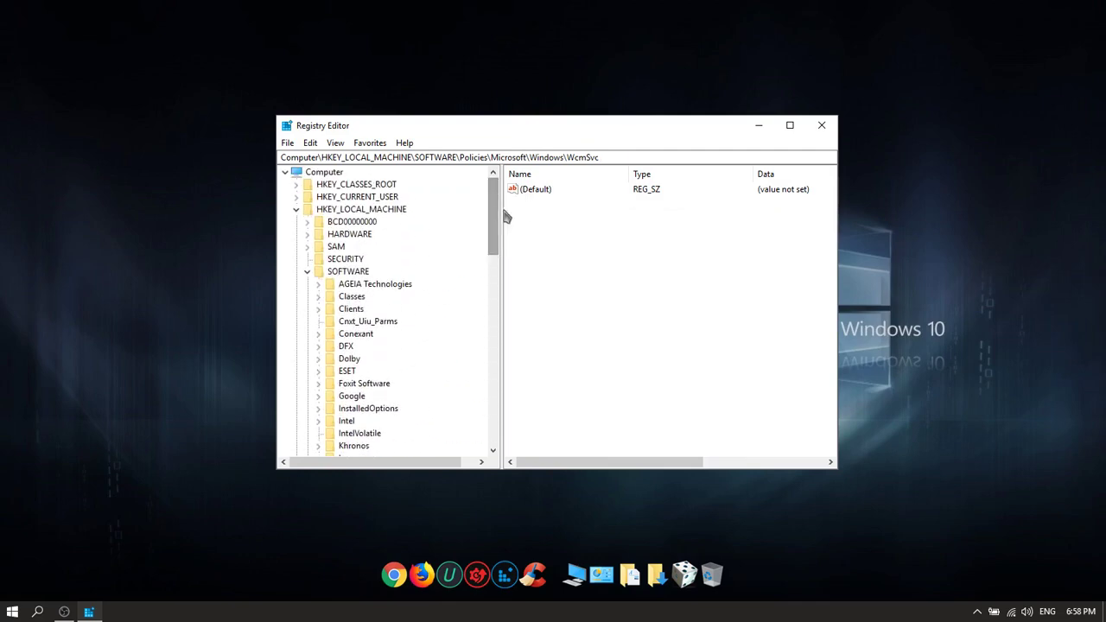
click(822, 126)
right_click(425, 323)
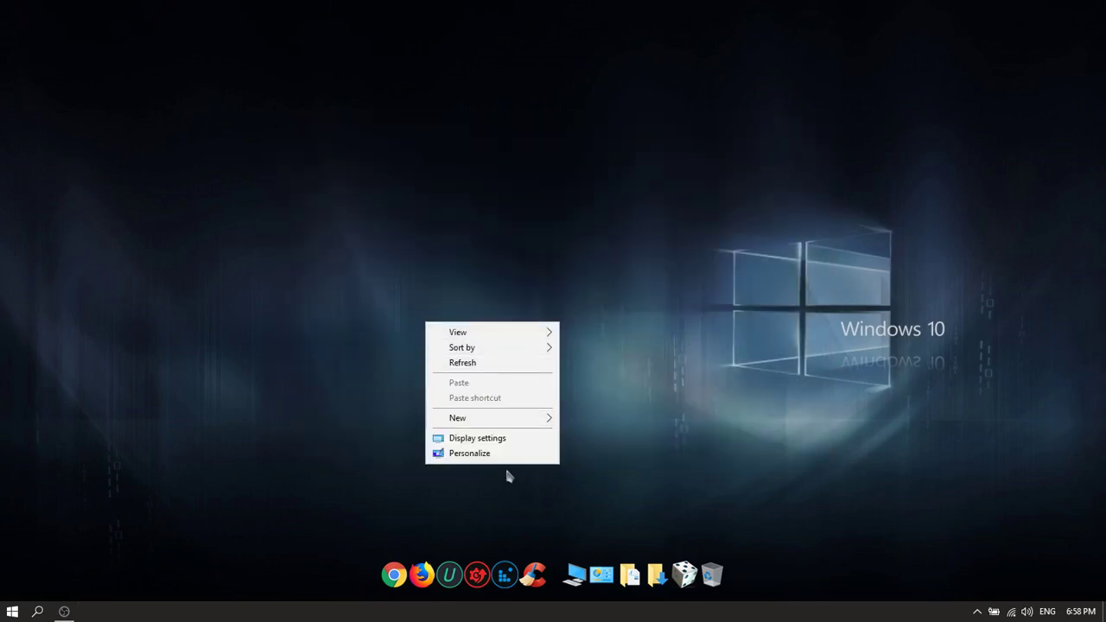
click(481, 366)
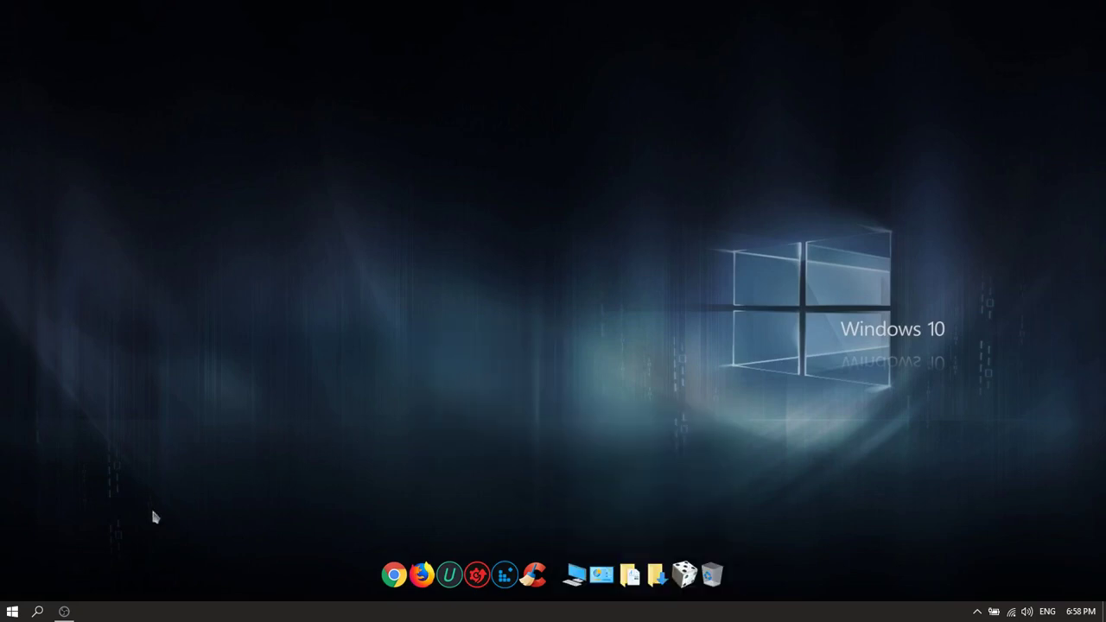
Step: Look up the Restart option among the PC's power choices, and dismiss them without restarting
click(12, 611)
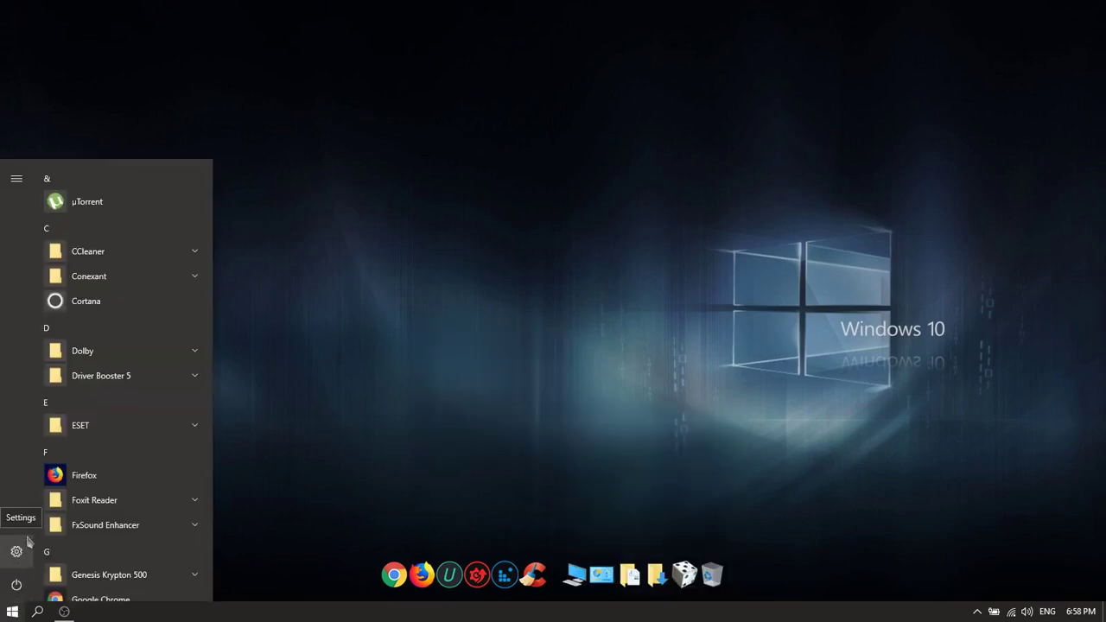
click(16, 585)
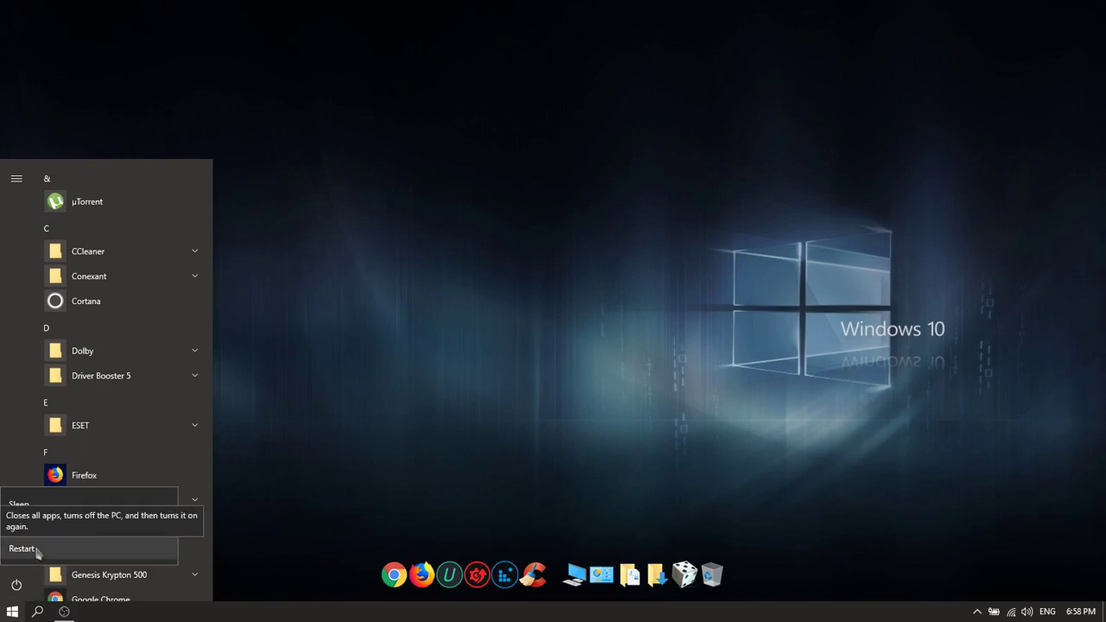
click(406, 379)
click(406, 379)
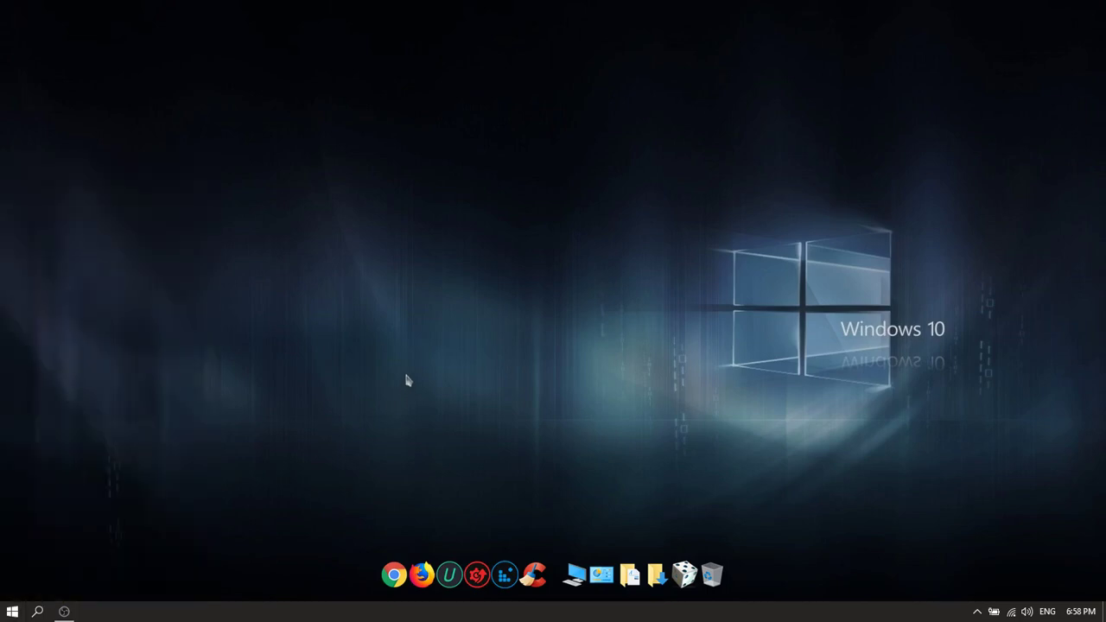